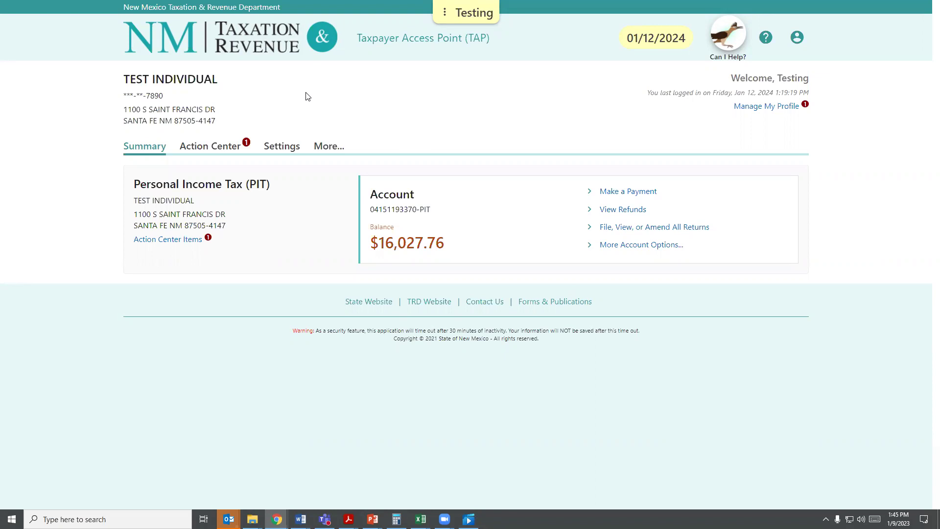
Go to the More page and bring the service panels, including Innocent Spouse, into view.
left_click(329, 147)
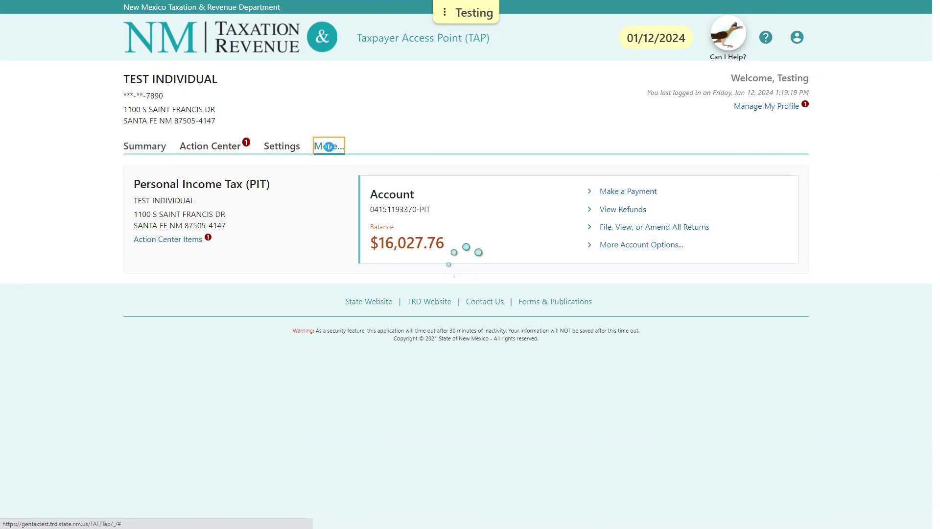
scroll(329, 150, "down", 3)
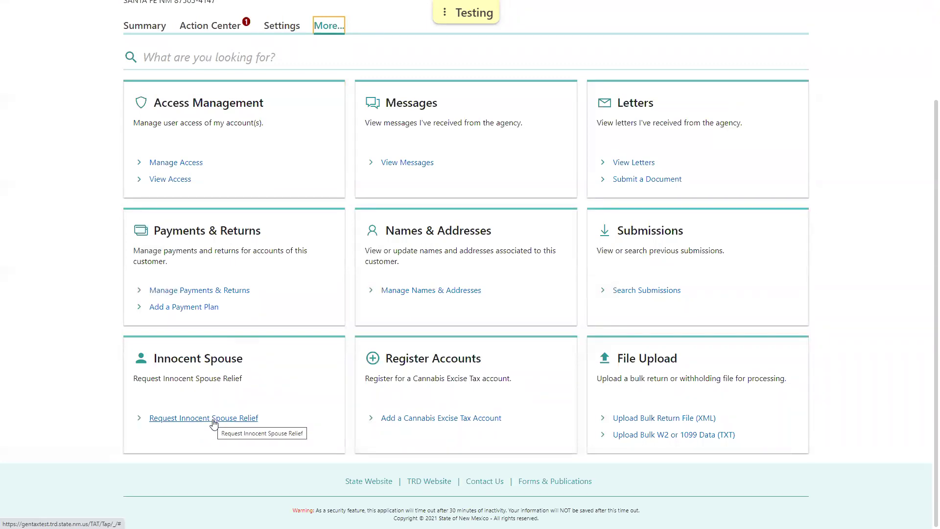
Choose Request Innocent Spouse Relief and move past the Introduction page.
left_click(214, 420)
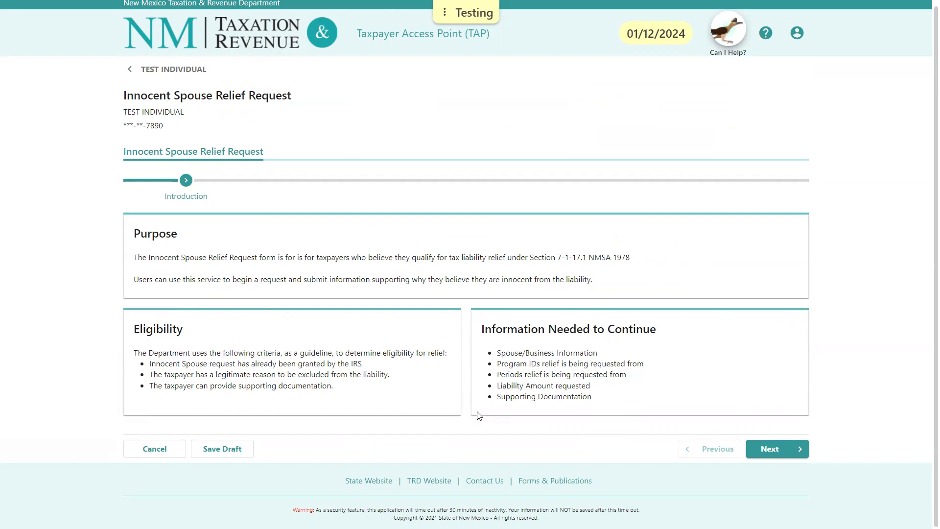
left_click(782, 455)
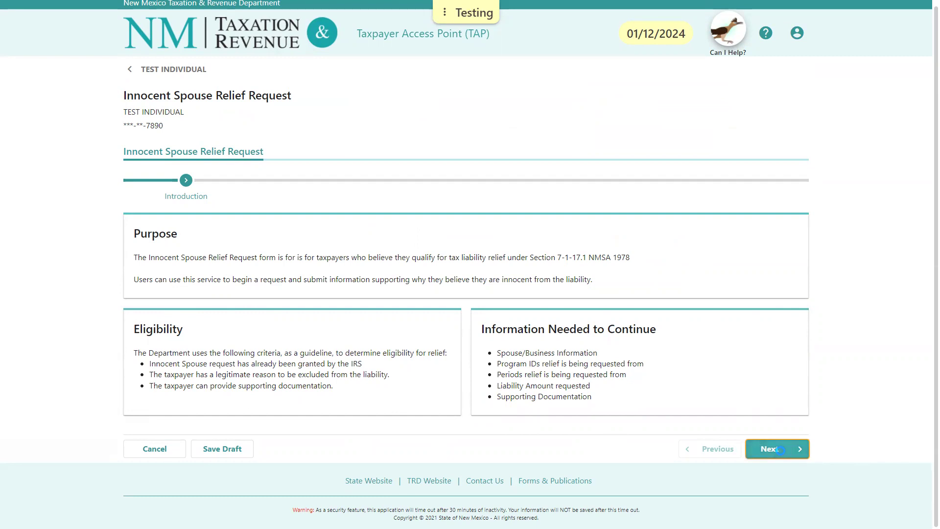
Enter the spouse's full name on the Spouse/Business Information step.
scroll(728, 350, "down", 1)
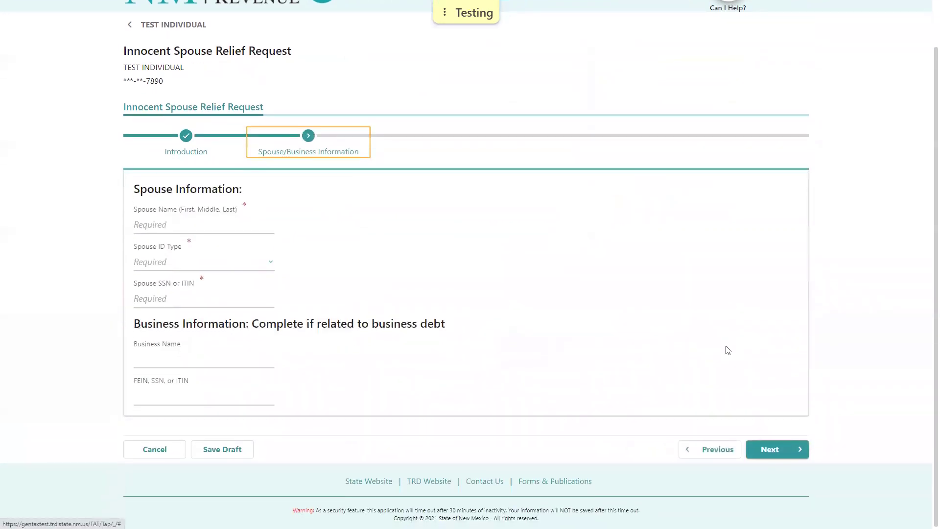
left_click(157, 225)
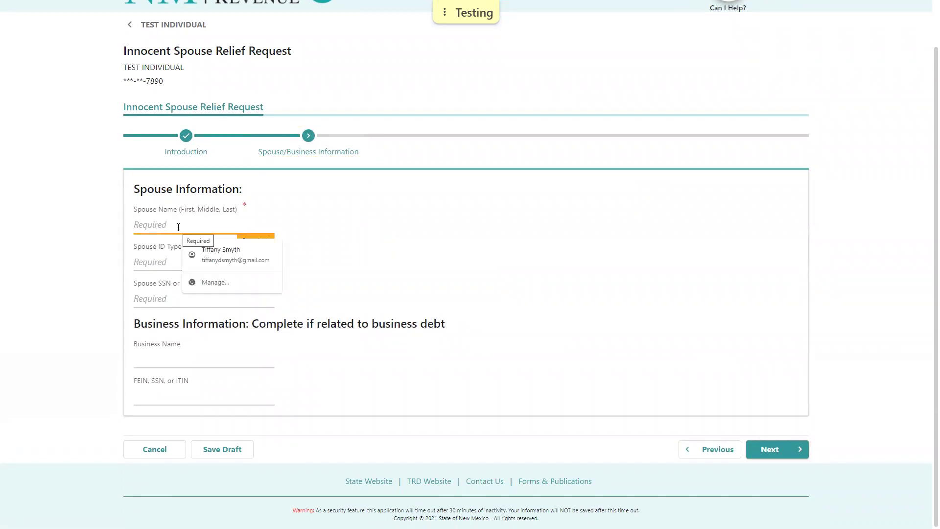
type("Tommy Taxpayer")
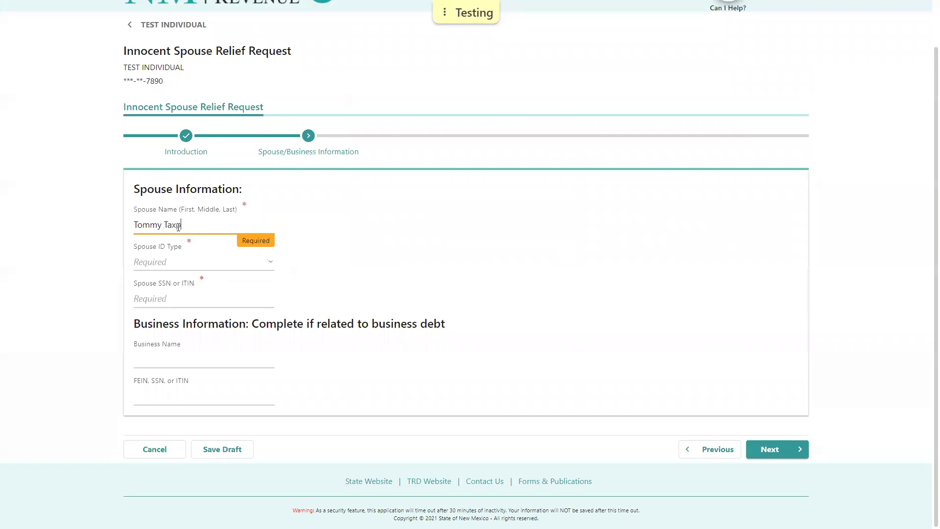
Set Spouse ID Type to Social Security # and enter the spouse's SSN.
left_click(161, 261)
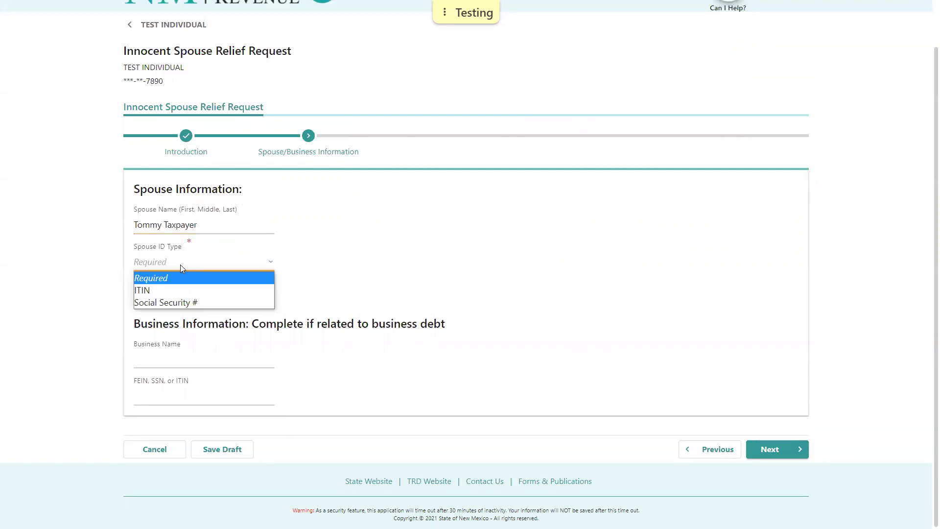
left_click(171, 301)
left_click(171, 295)
type("123-56")
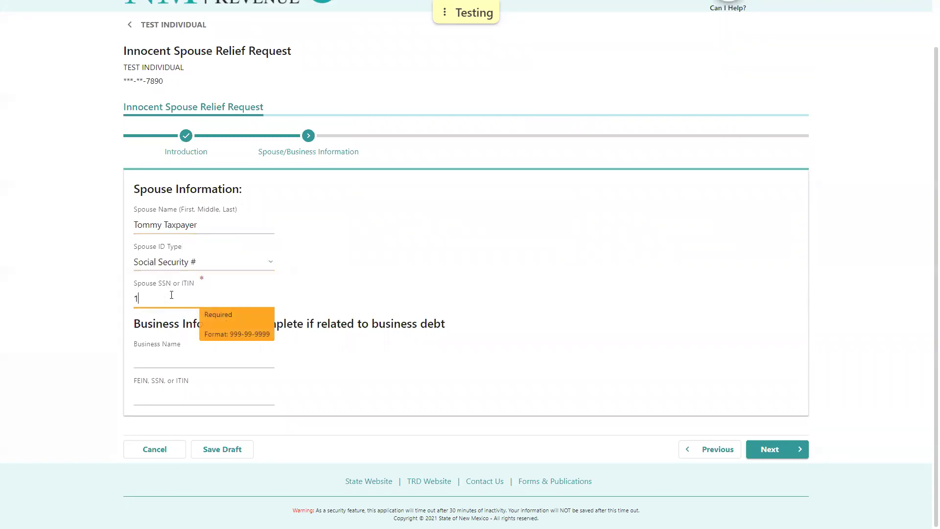
key("BackSpace")
key("BackSpace")
type("45-6789")
left_click(304, 363)
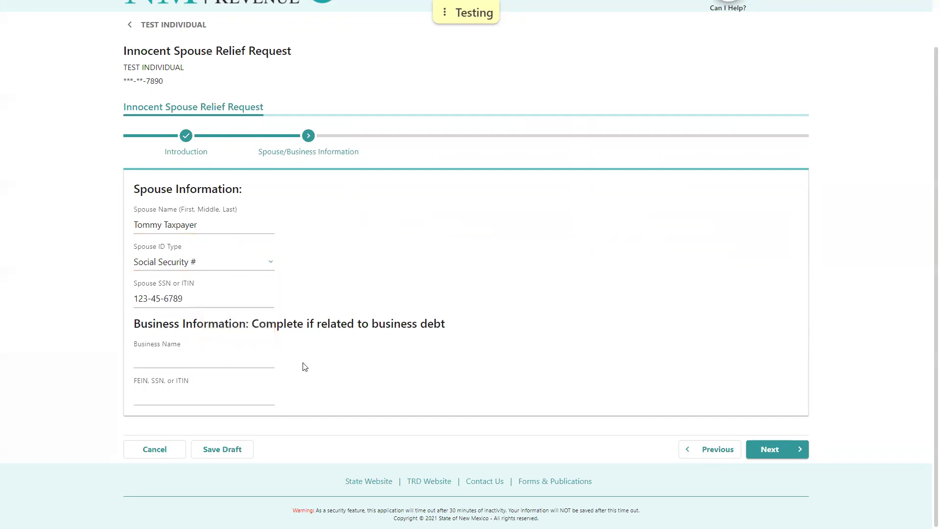
On Tax Program/Period, tick Personal Income Tax (PIT) and set Relief Start to 01/01/2020.
left_click(773, 456)
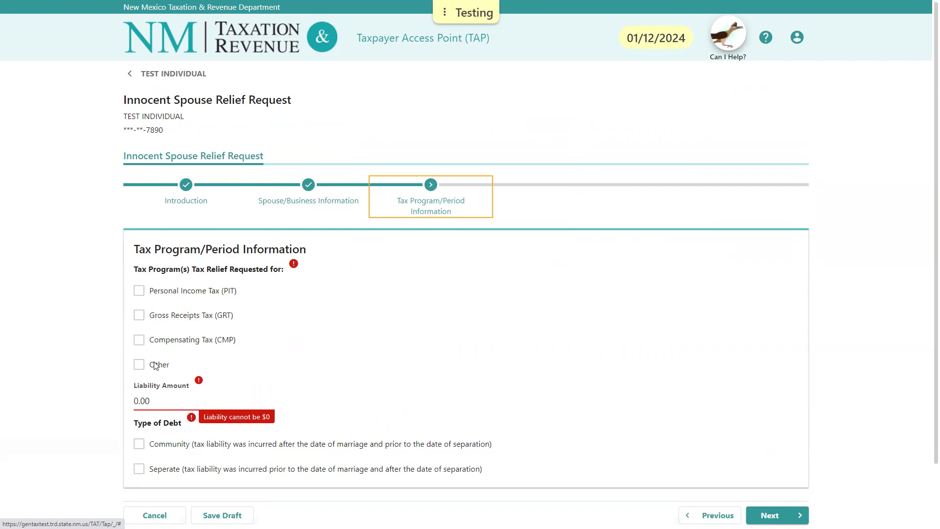
left_click(139, 293)
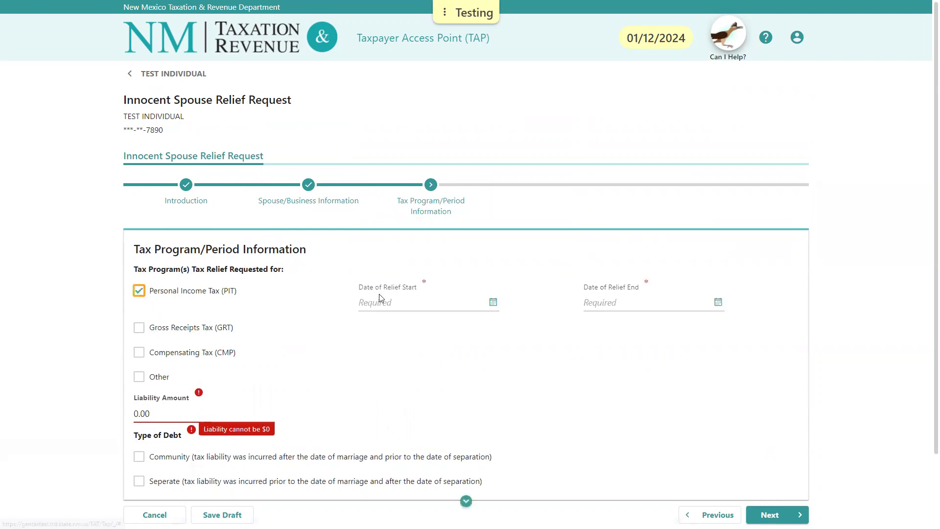
left_click(493, 302)
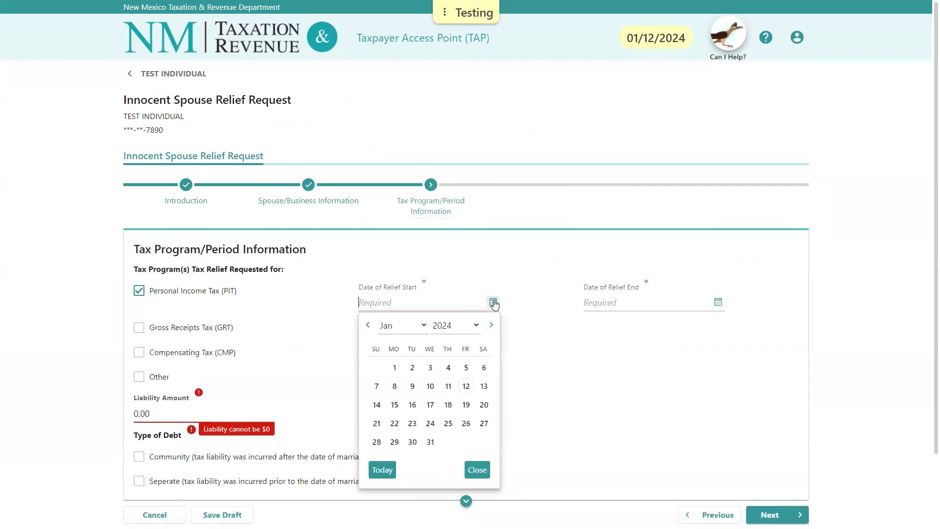
left_click(474, 326)
left_click(449, 249)
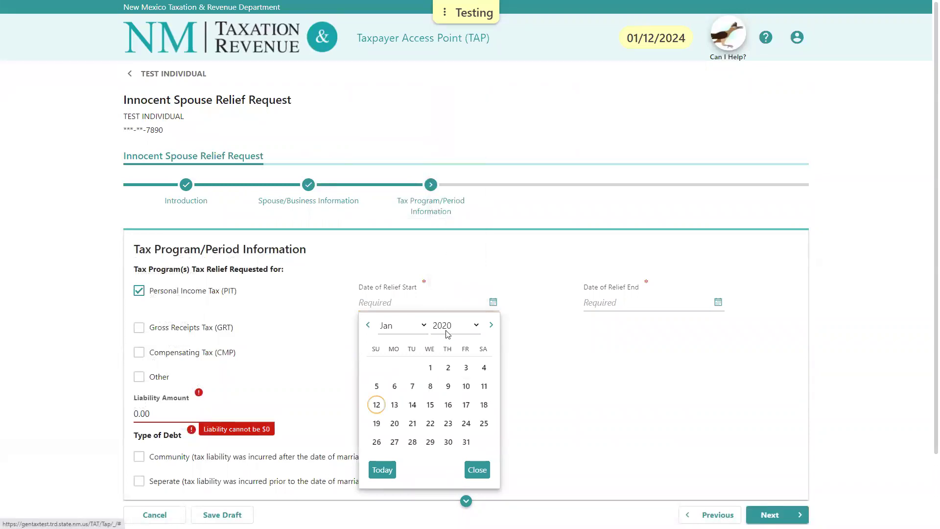
left_click(429, 369)
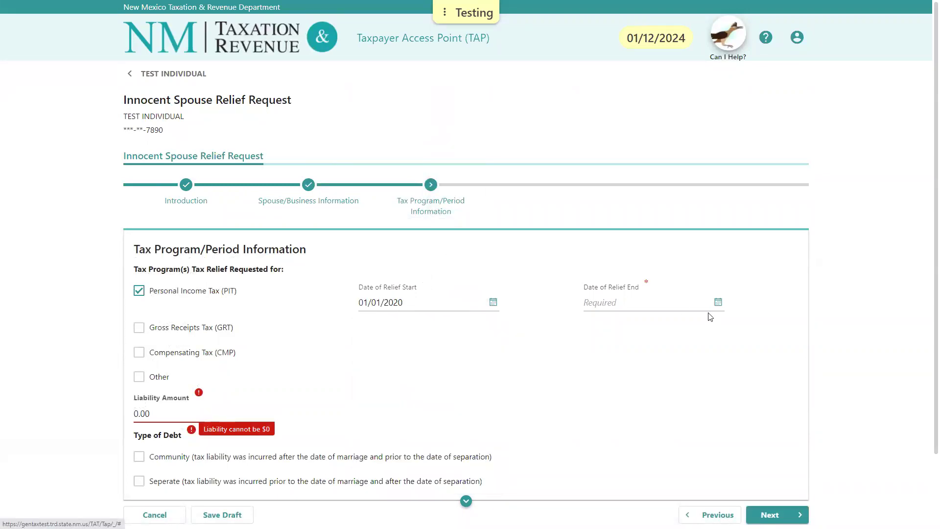
Set the Relief End date to 12/31/2020.
left_click(718, 302)
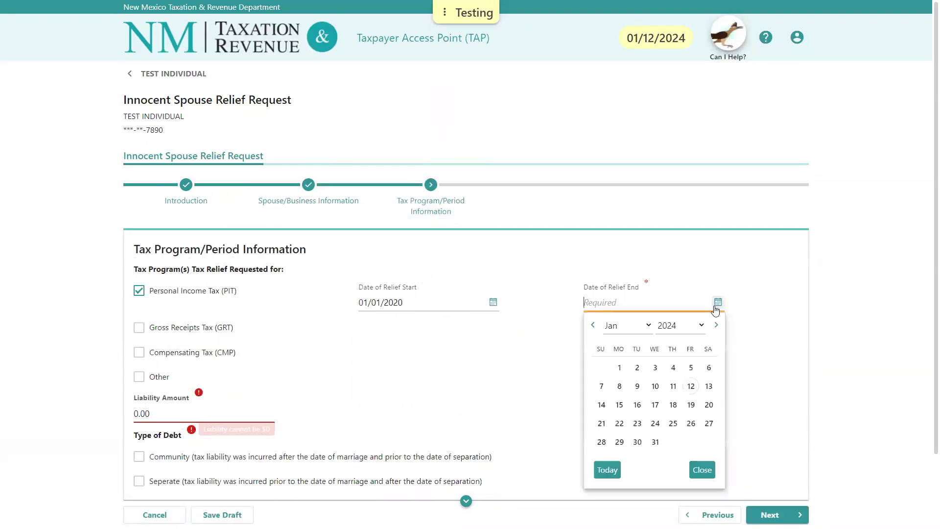
left_click(682, 325)
left_click(672, 261)
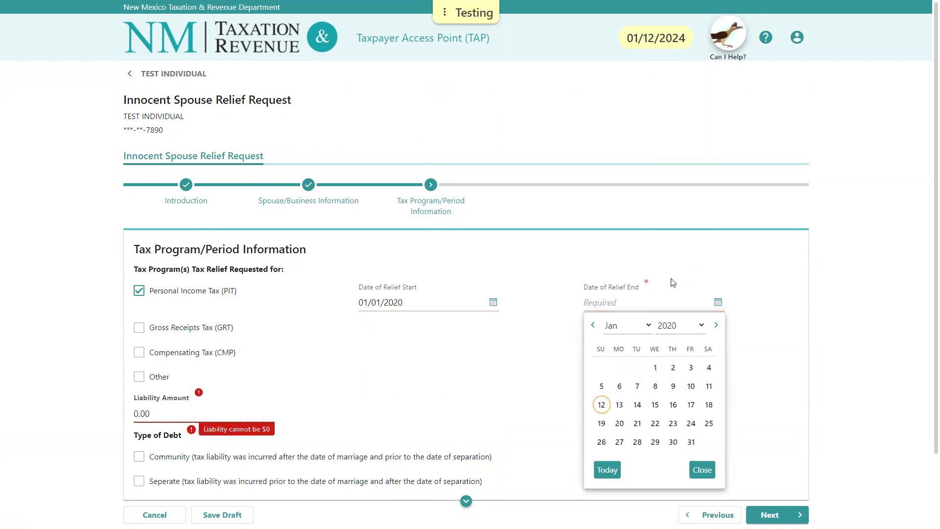
left_click(639, 326)
left_click(622, 473)
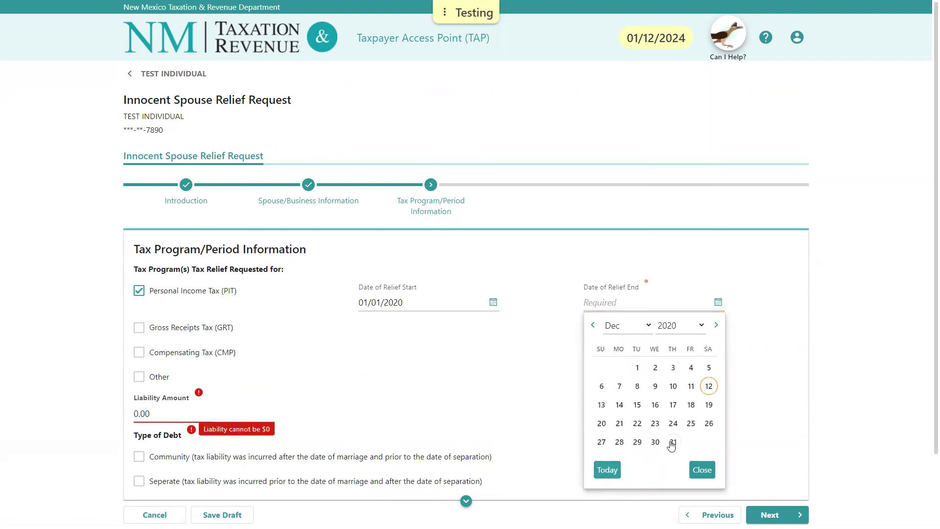
left_click(691, 441)
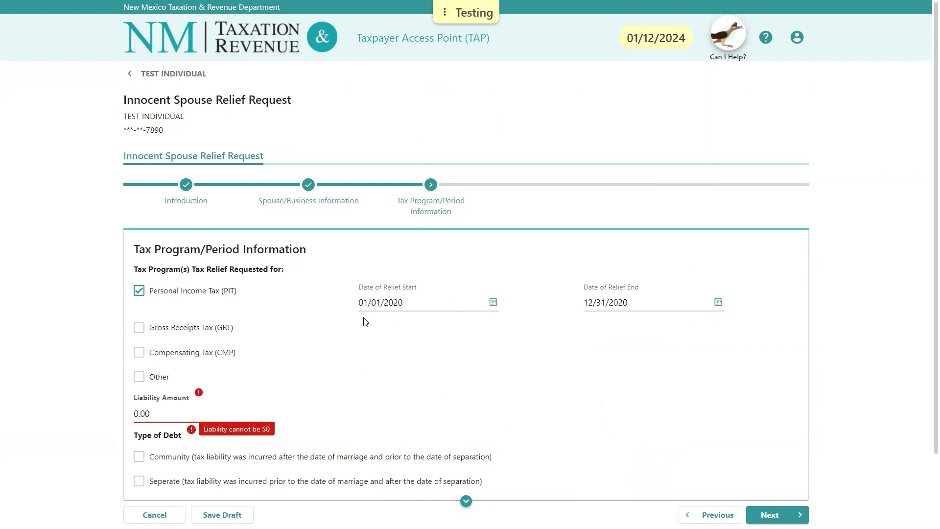
Enter 10,000.00 as the liability amount.
scroll(350, 340, "down", 2)
left_click(167, 357)
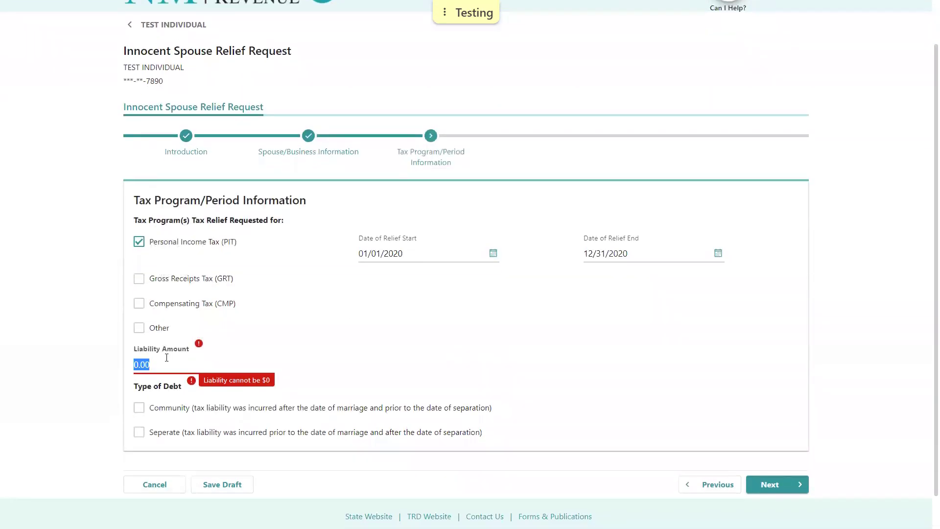
type("10000")
key("Tab")
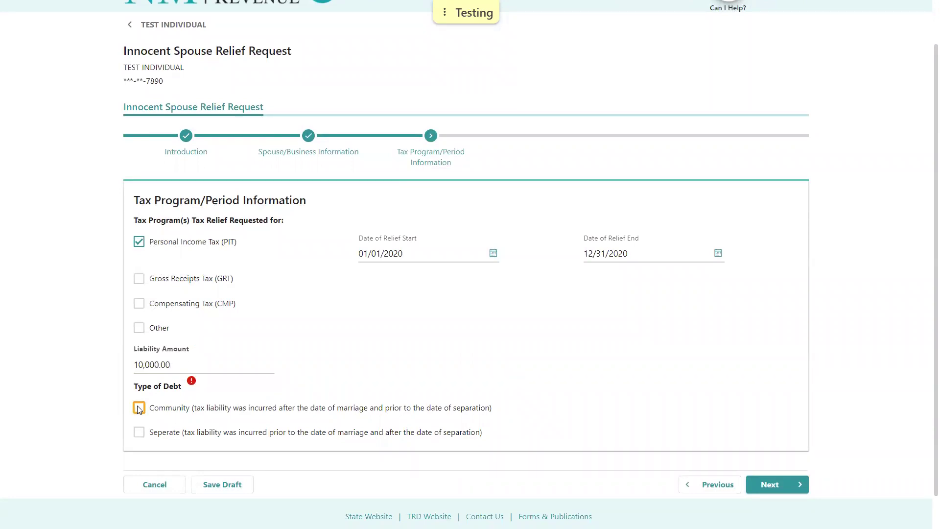
Mark the Type of Debt as Community and advance to the IRS relief status step.
scroll(138, 409, "down", 1)
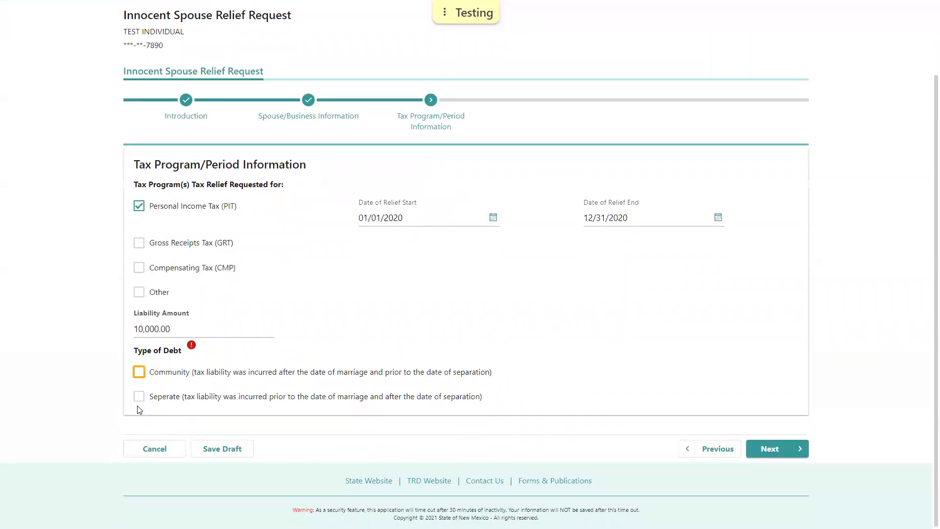
left_click(139, 373)
left_click(792, 458)
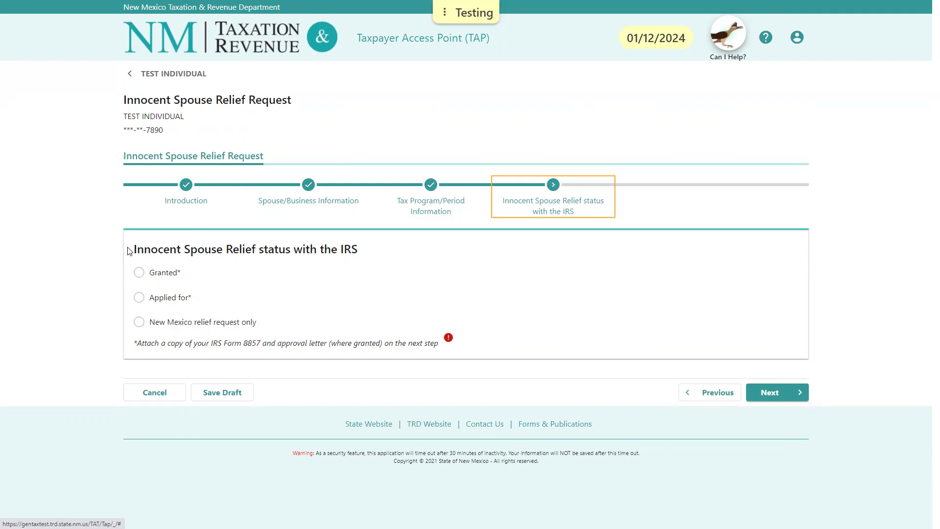
Set the IRS relief status to Applied for with Date Applied 01/11/2022.
left_click(140, 273)
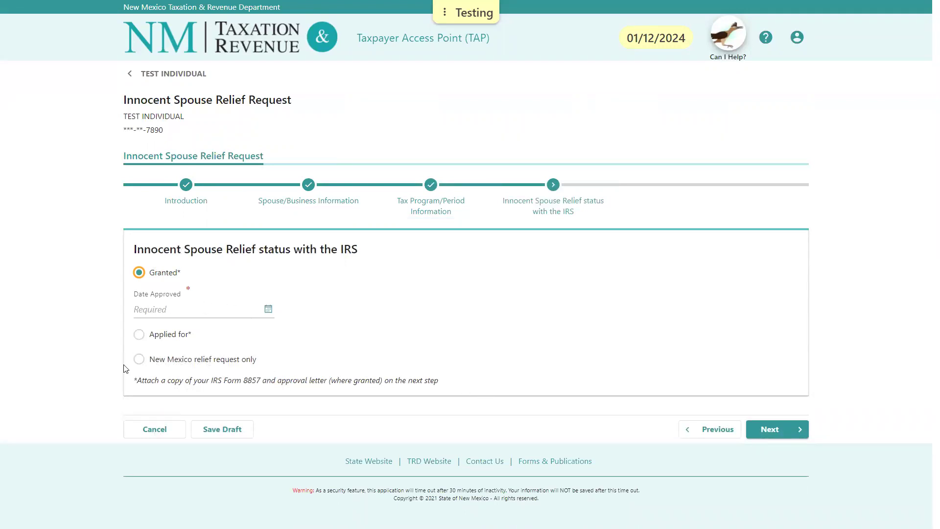
left_click(139, 335)
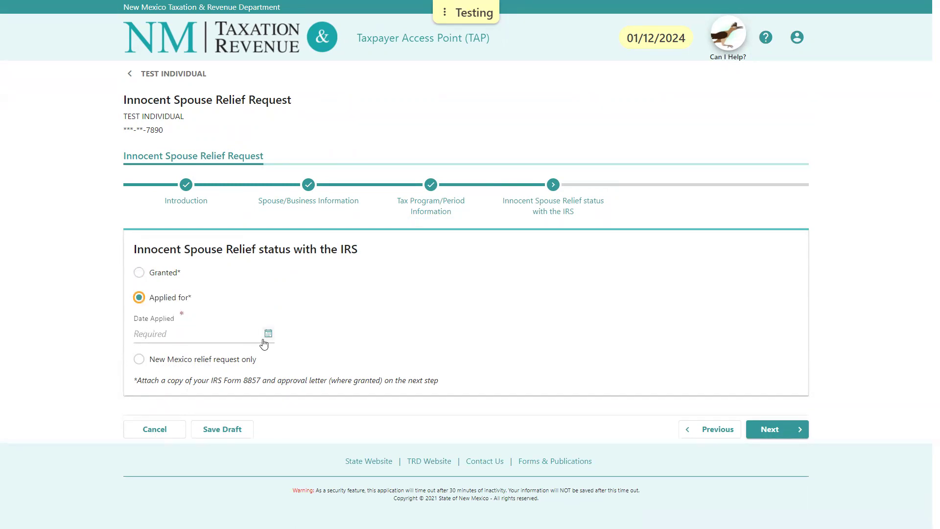
left_click(198, 338)
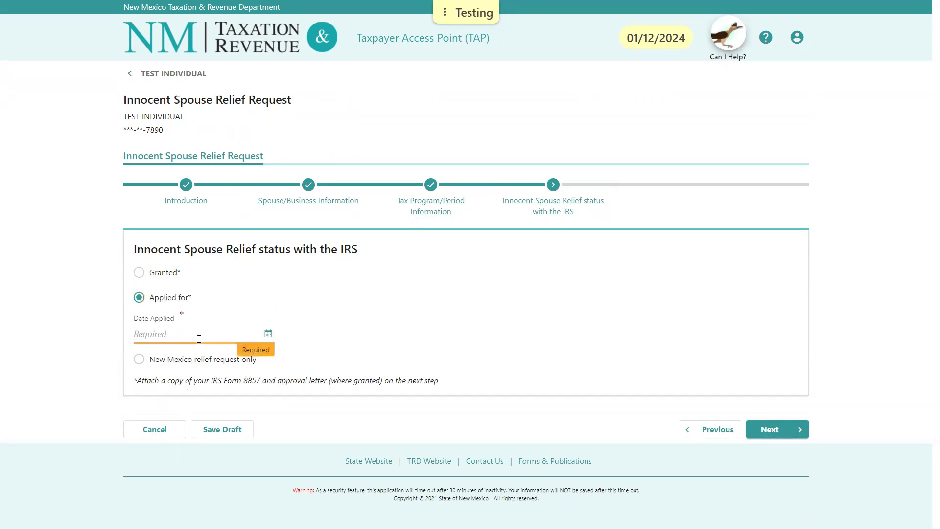
left_click(268, 334)
left_click(226, 357)
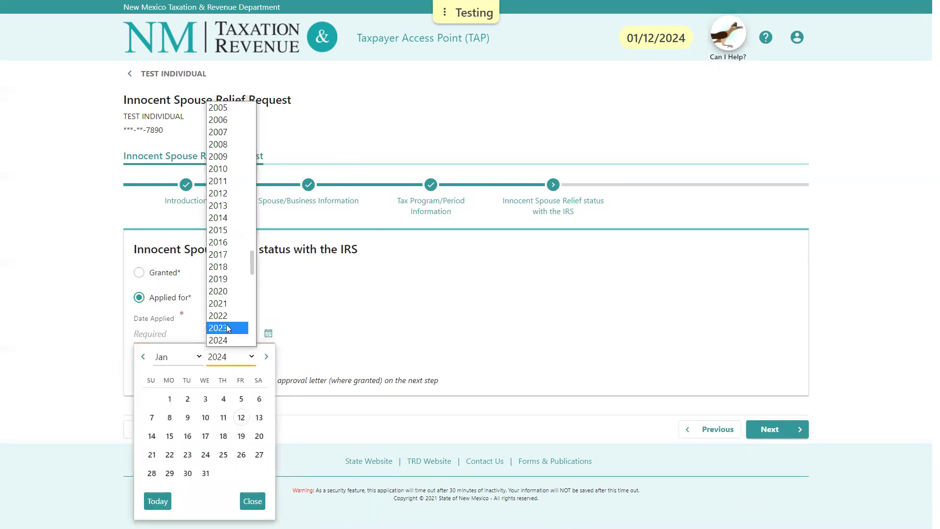
left_click(227, 316)
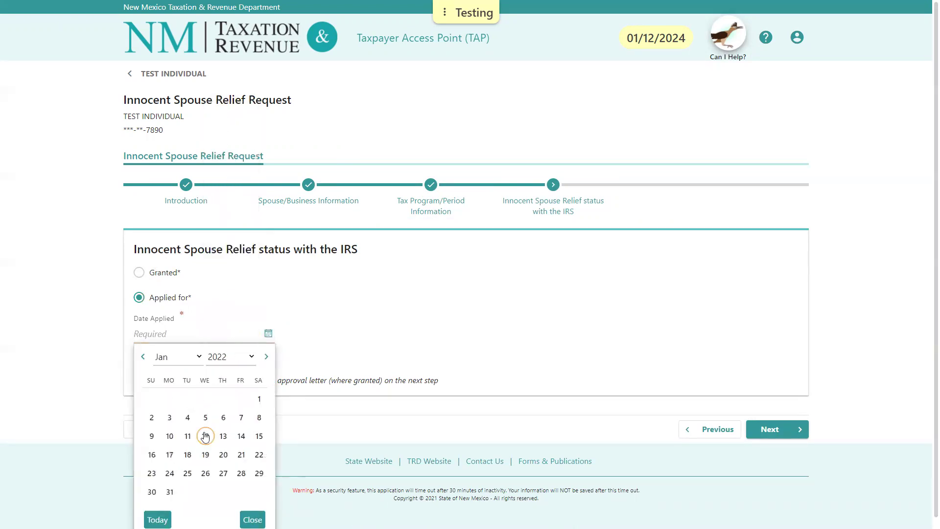
left_click(187, 436)
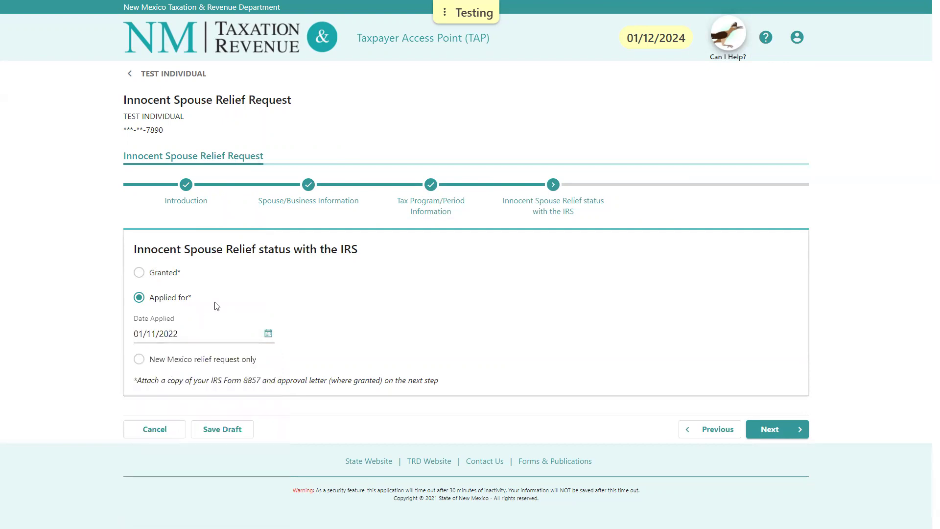
Advance to the Attachments step and dismiss the missing-documentation Step Error.
left_click(780, 427)
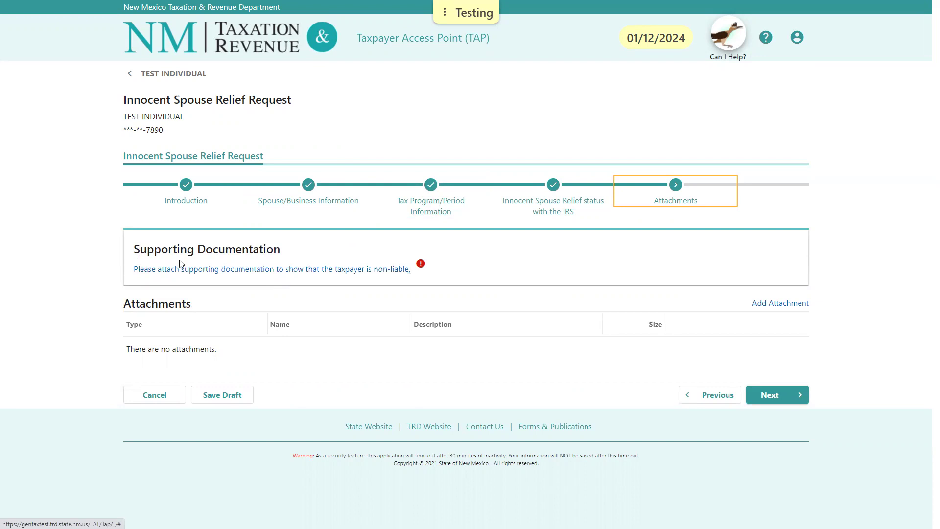
left_click(769, 394)
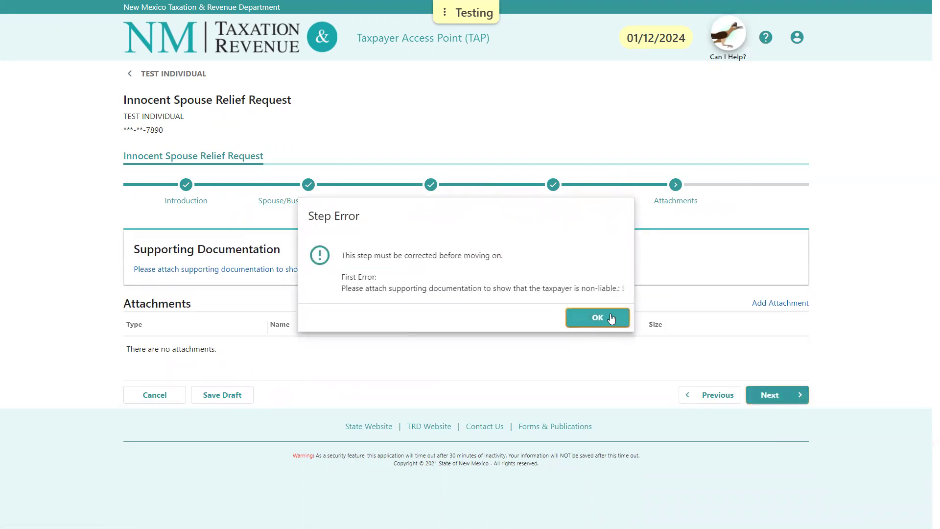
left_click(611, 318)
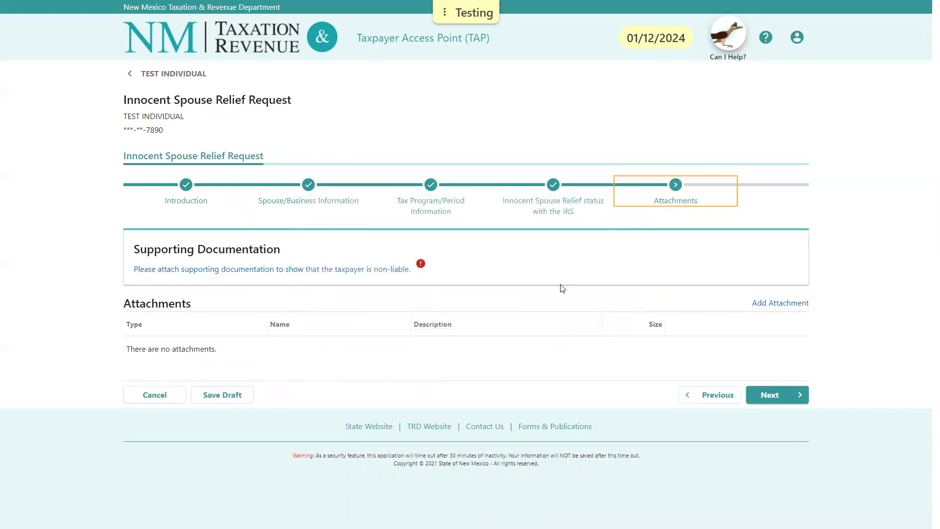
Upload Innocent Spouse Relief Documents.pdf with type Court Documents and description MSA.
left_click(779, 306)
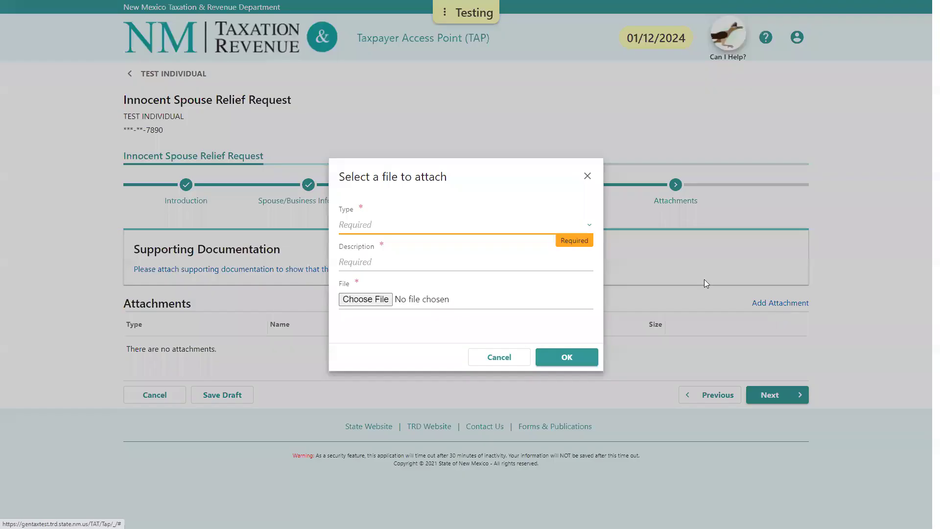
left_click(369, 298)
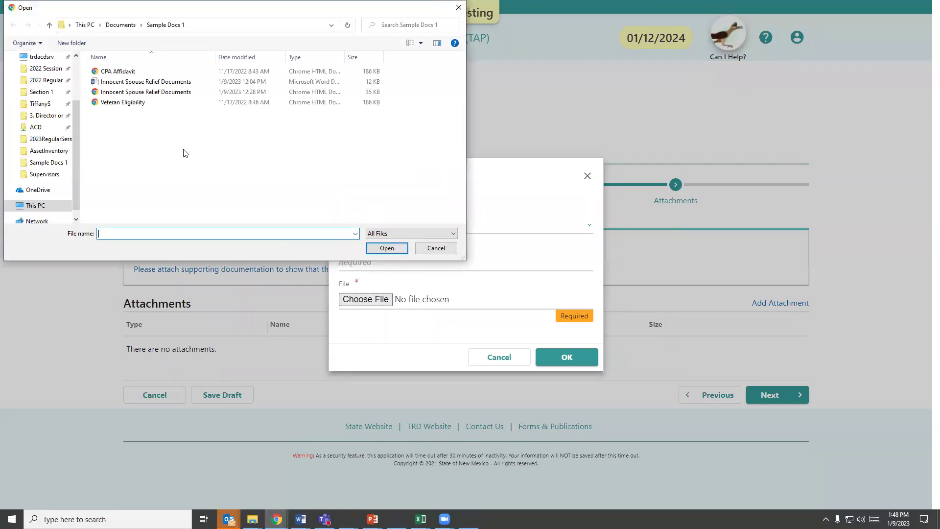
left_click(135, 92)
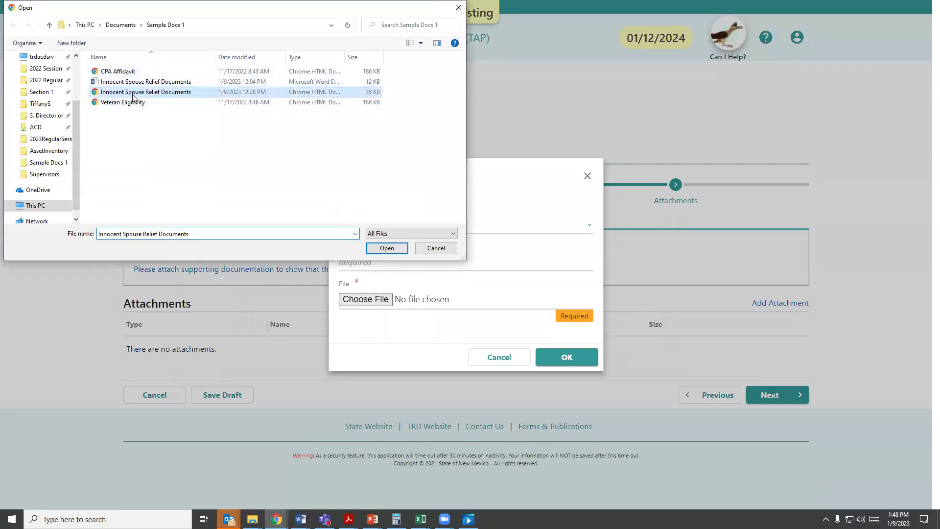
left_click(386, 247)
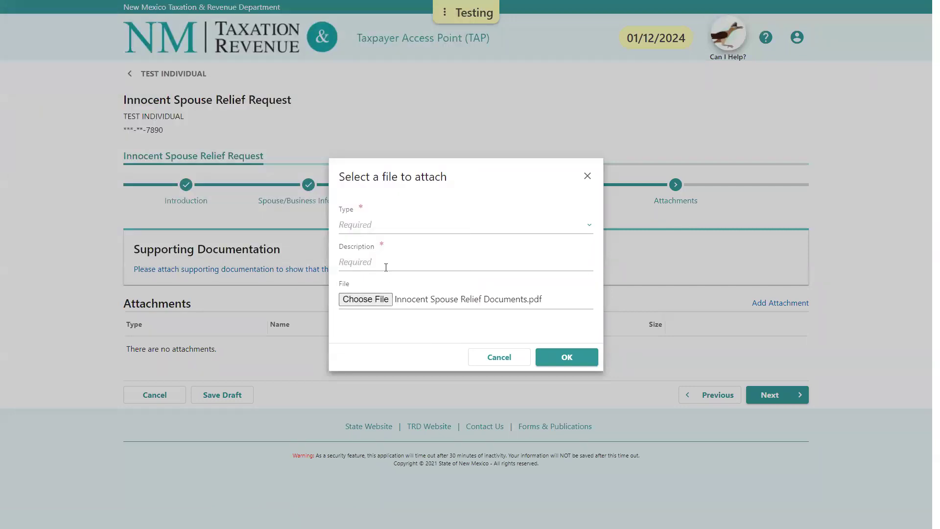
left_click(398, 230)
left_click(394, 252)
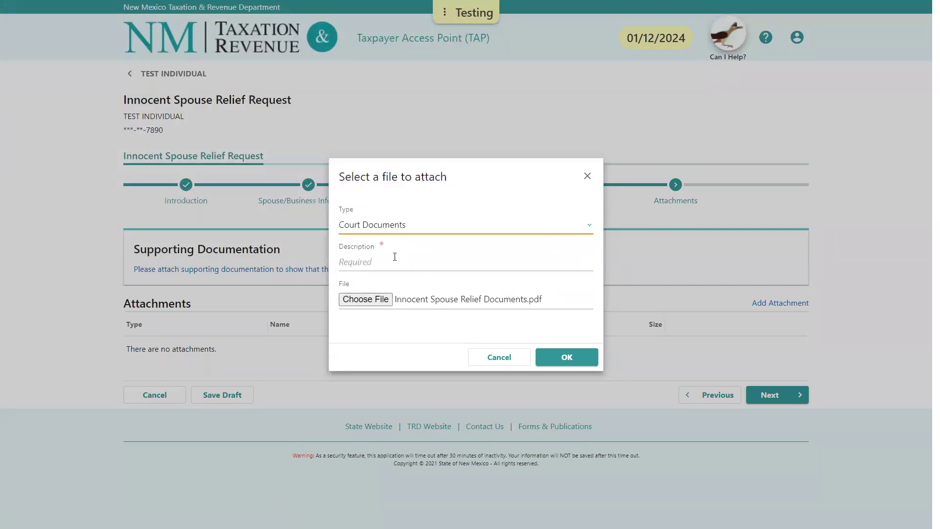
left_click(396, 259)
type("MSA")
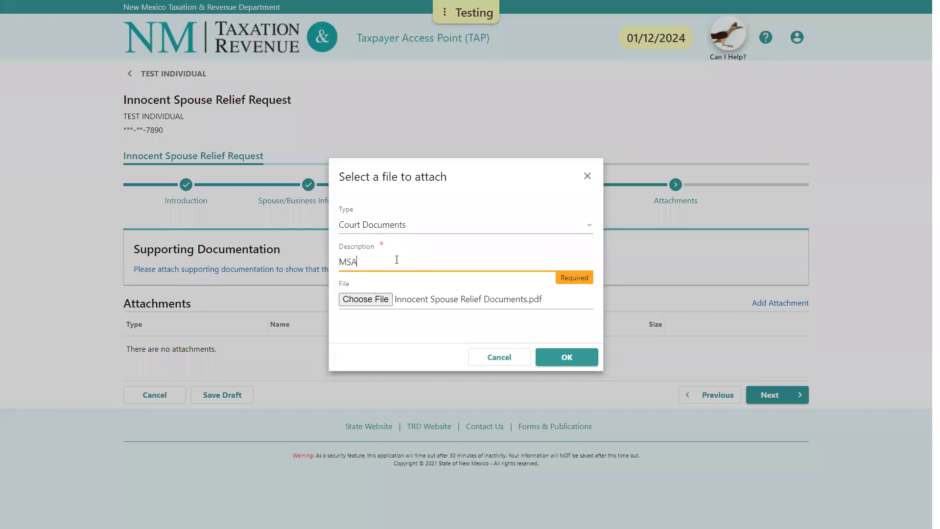
left_click(576, 356)
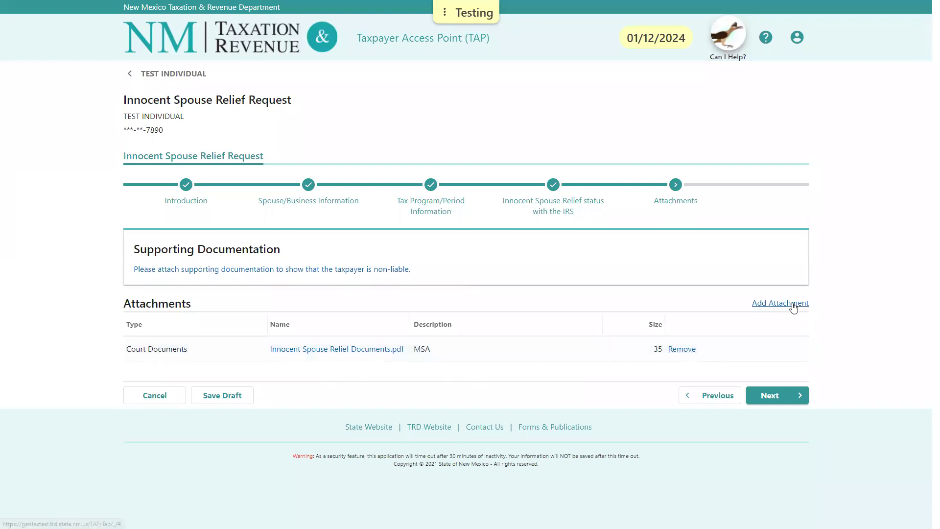
Answer No to the Injured Spouse question and continue to Facts and Circumstances.
left_click(793, 397)
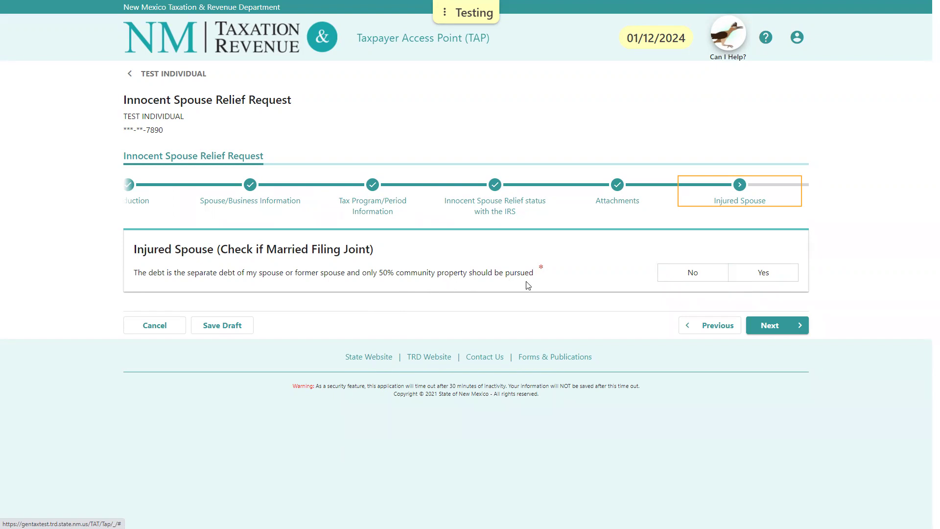
left_click(756, 275)
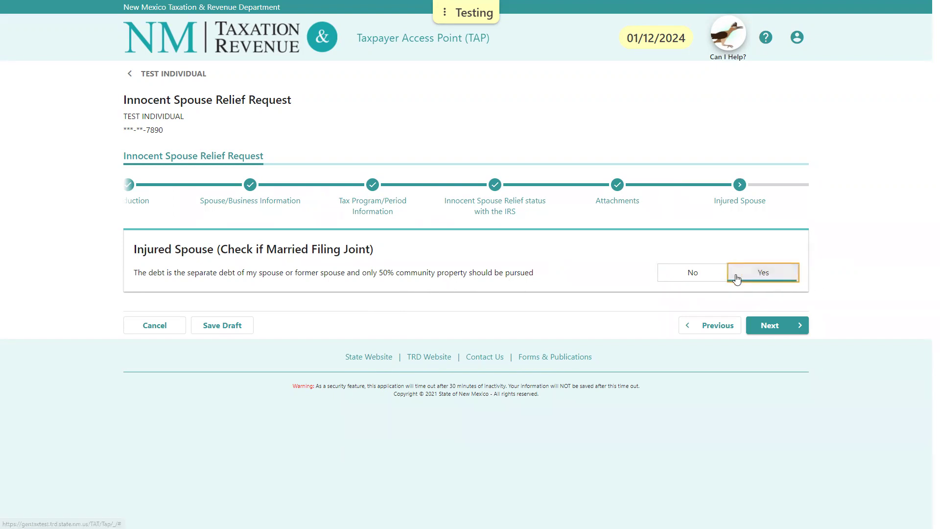
left_click(710, 277)
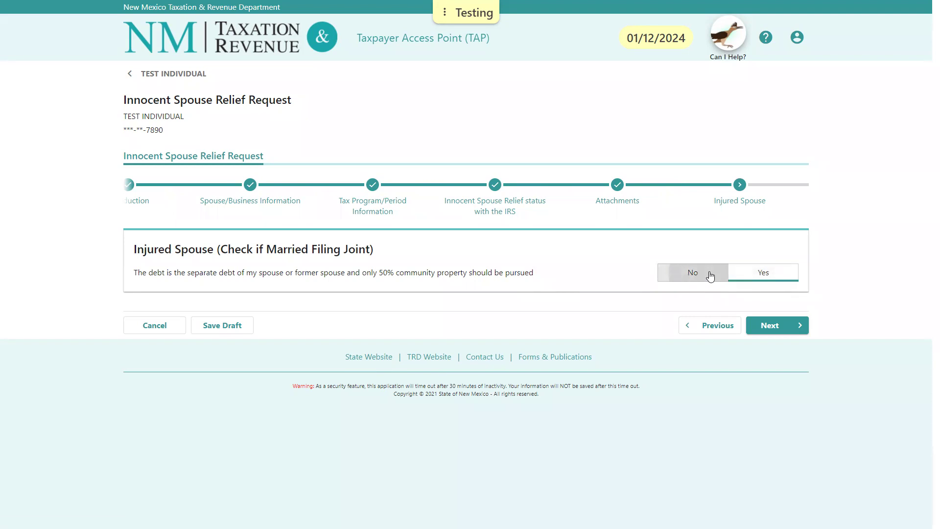
left_click(773, 328)
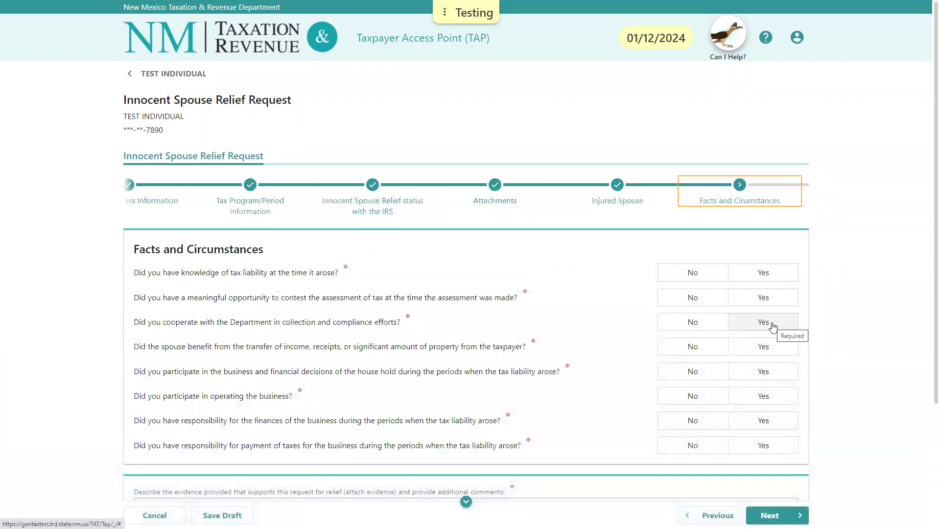
Answer No to all eight Facts and Circumstances questions.
scroll(773, 327, "down", 2)
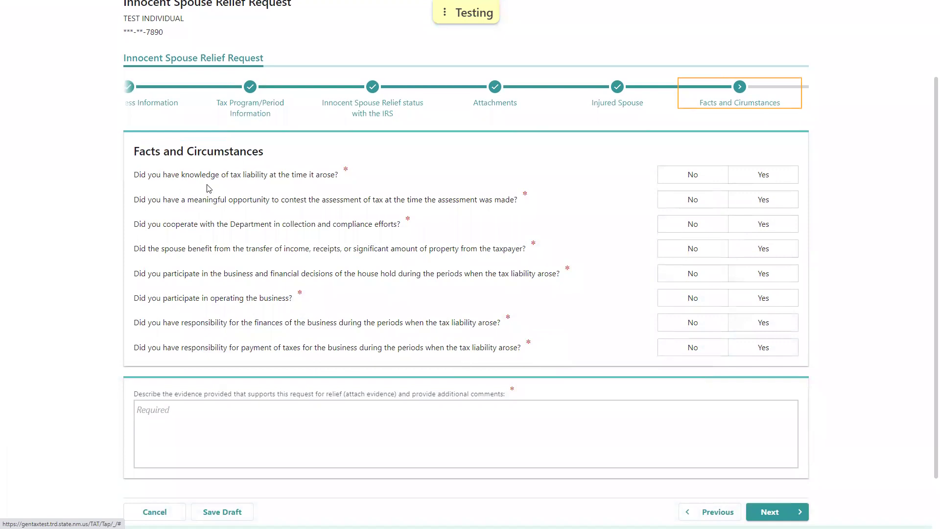
left_click(693, 174)
left_click(693, 199)
left_click(693, 224)
left_click(693, 248)
left_click(693, 273)
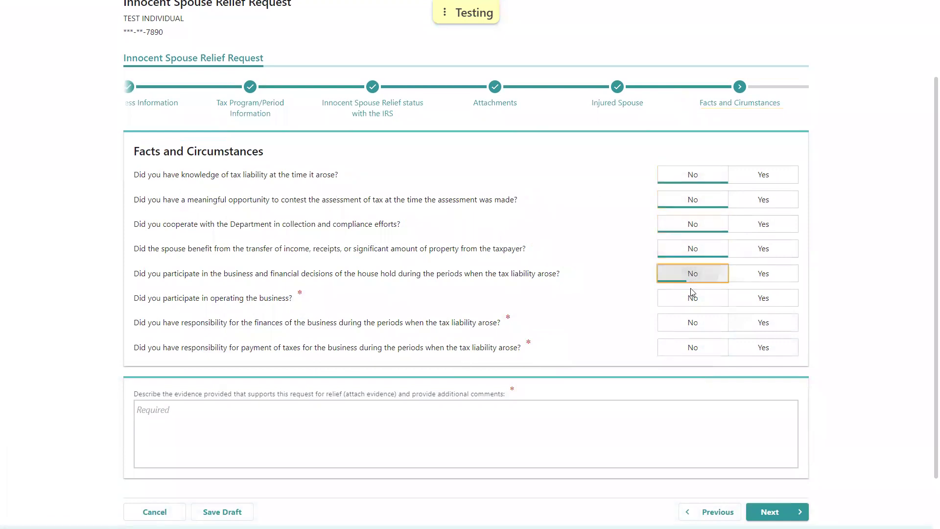
left_click(693, 297)
left_click(692, 322)
left_click(692, 347)
Type 'Please help' as the supporting evidence comment.
scroll(525, 311, "down", 1)
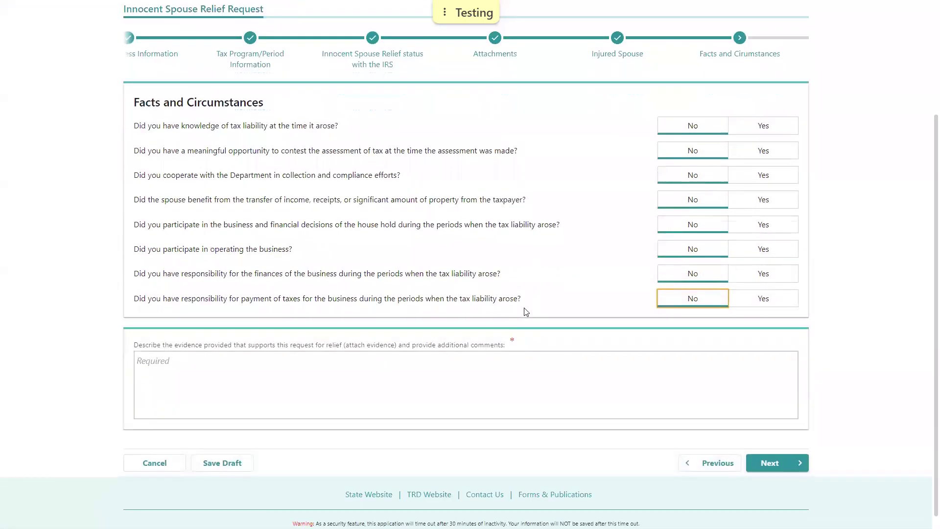
left_click(464, 367)
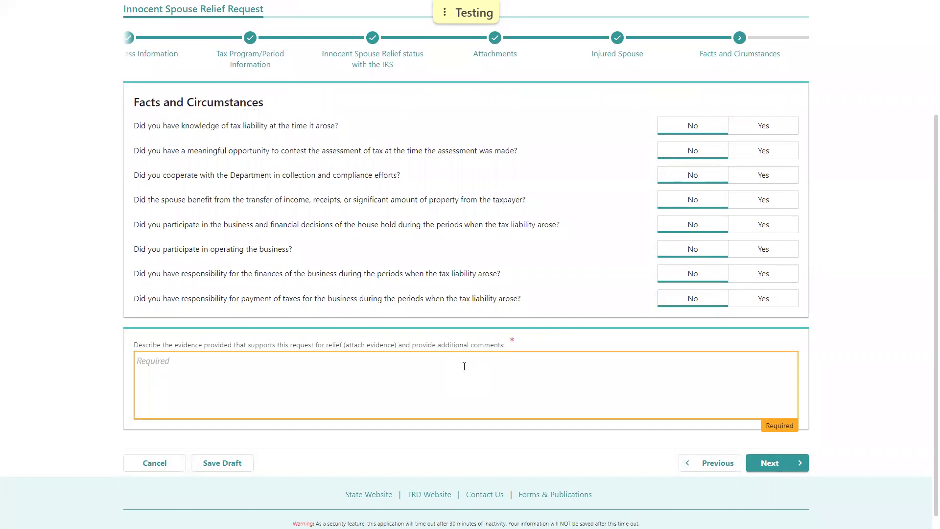
type("Please help!")
Review the Summary page, tick the perjury declaration signature, and submit the request.
left_click(786, 463)
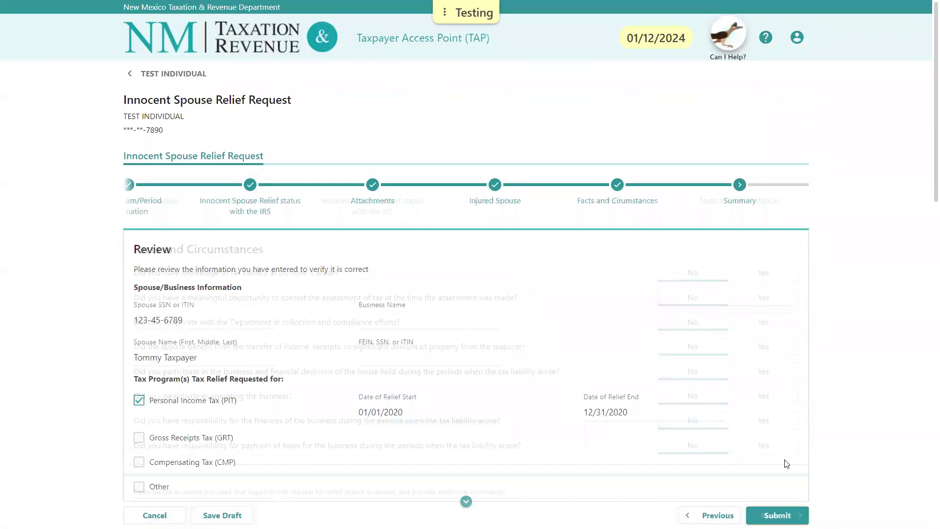
scroll(786, 463, "down", 2)
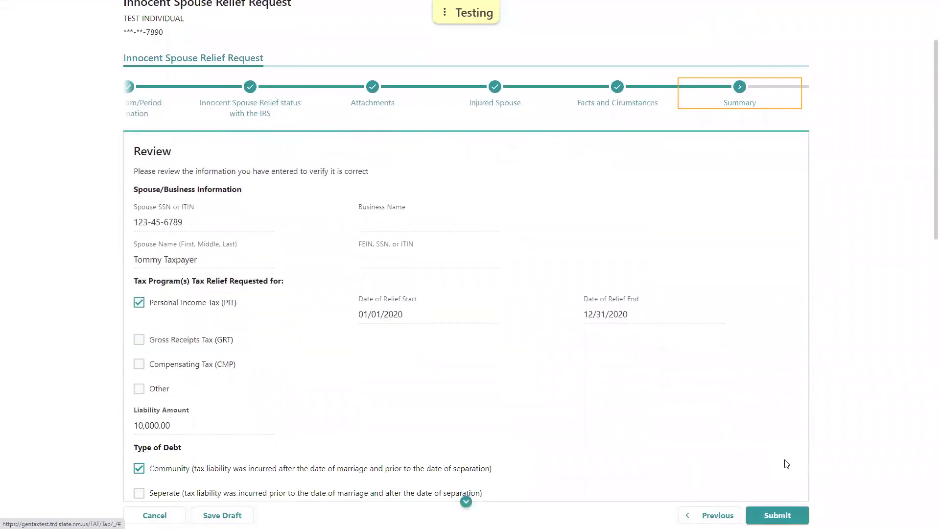
scroll(785, 464, "down", 1)
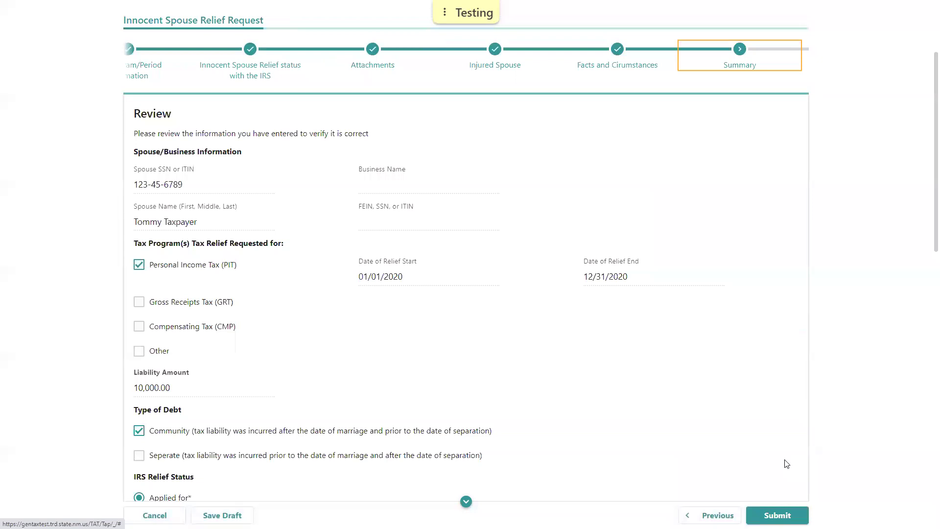
scroll(786, 464, "down", 5)
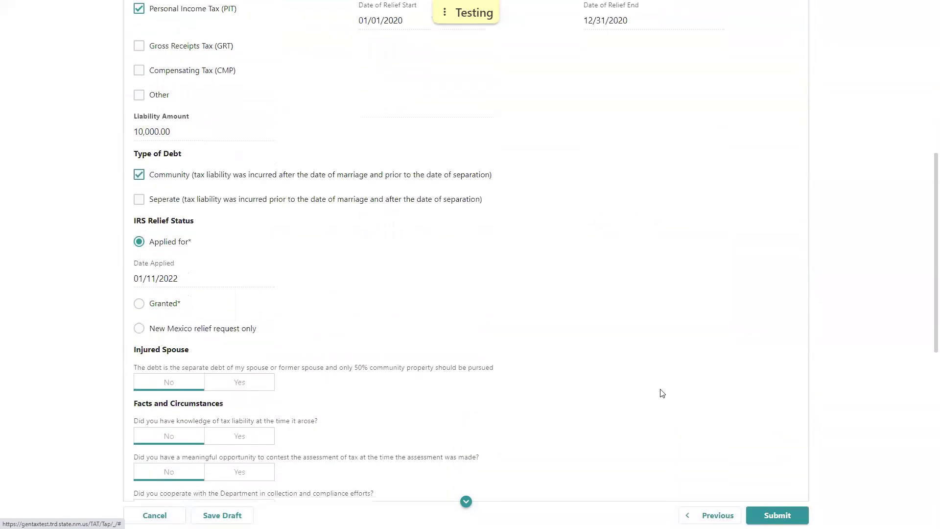
scroll(662, 393, "down", 3)
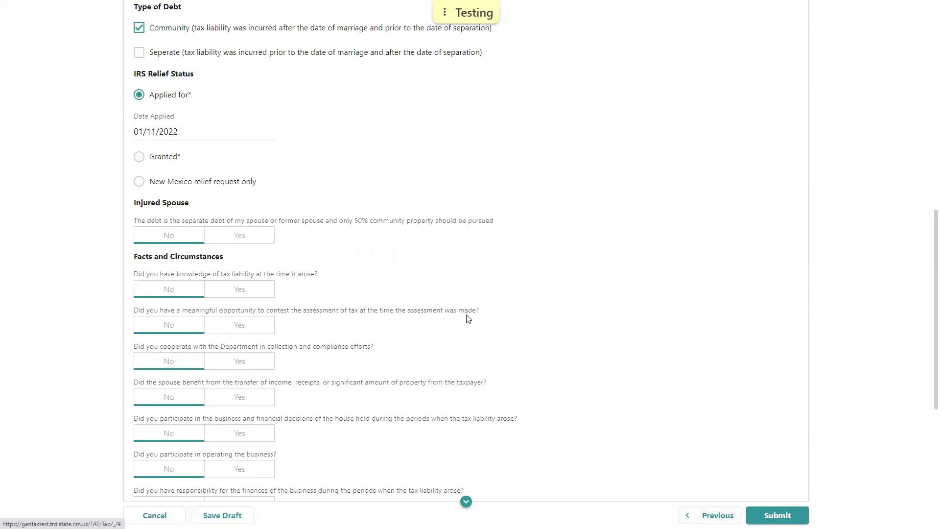
scroll(468, 319, "down", 6)
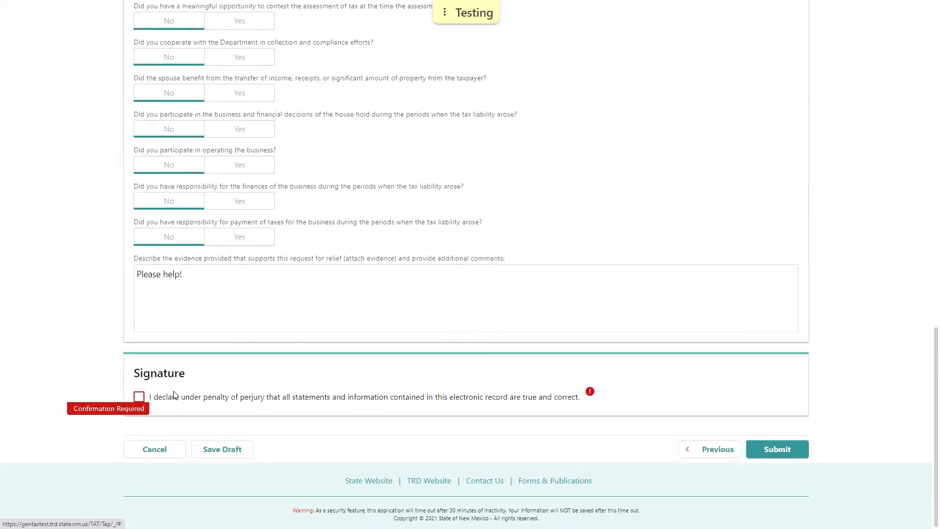
left_click(139, 397)
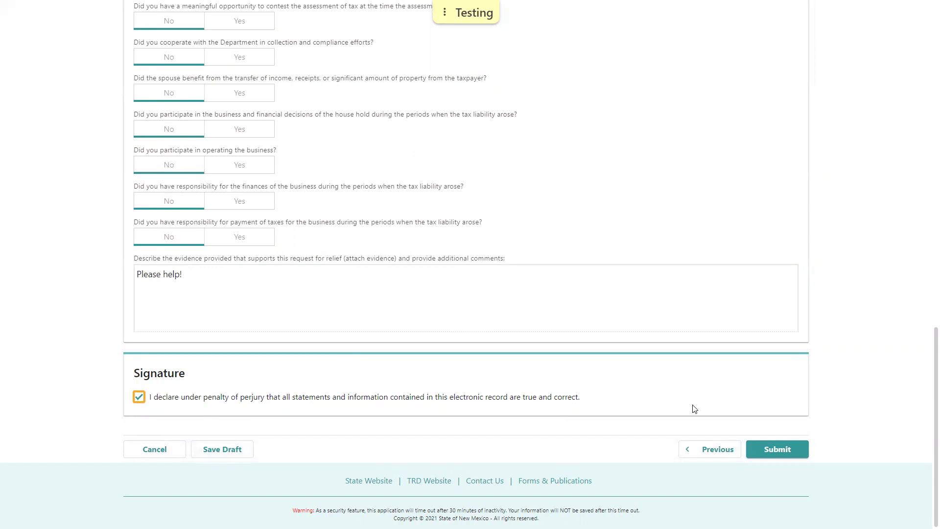
left_click(779, 452)
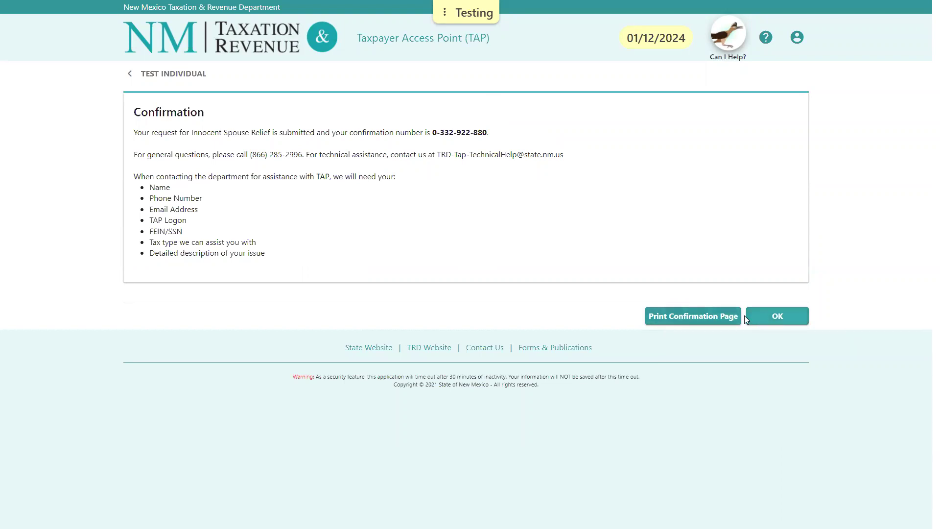
Dismiss the confirmation and bring up the Submissions list from the More... services page.
left_click(768, 315)
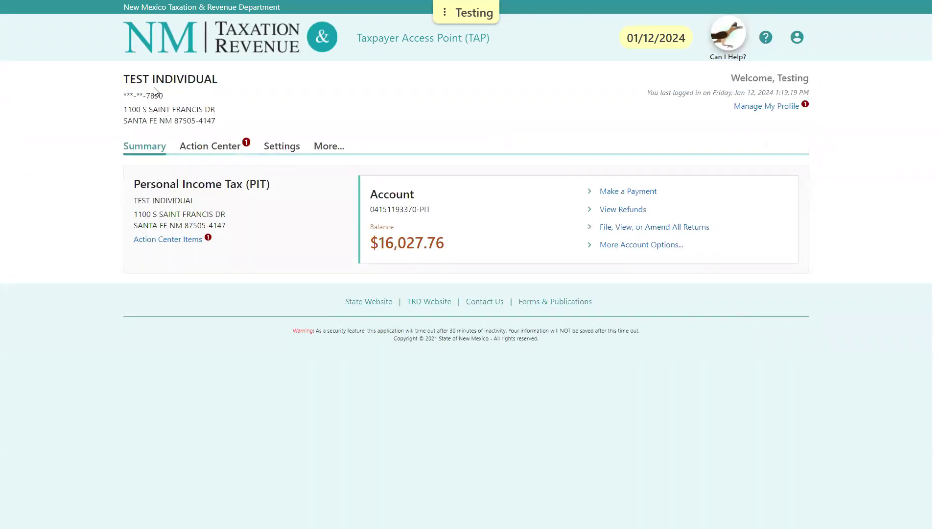
left_click(333, 148)
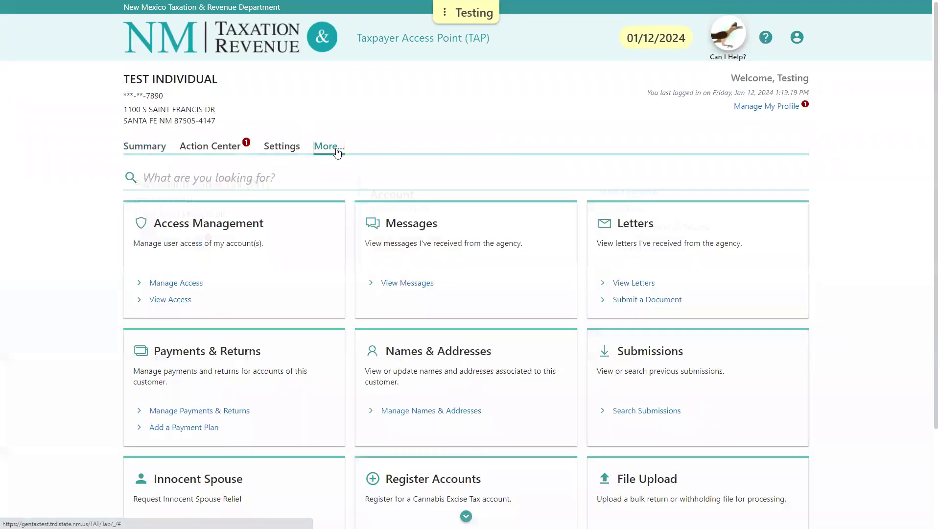
left_click(633, 411)
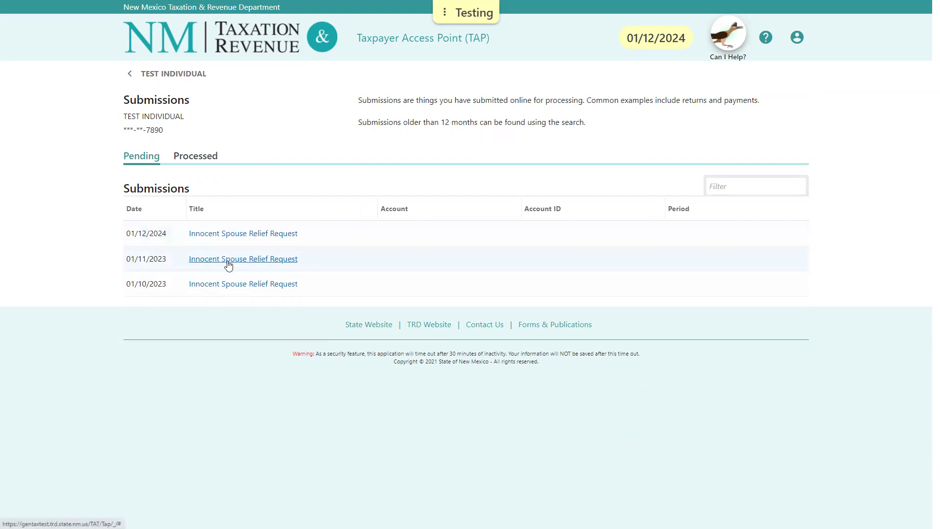
Open the 01/12/2024 Innocent Spouse Relief Request and review its details.
left_click(240, 233)
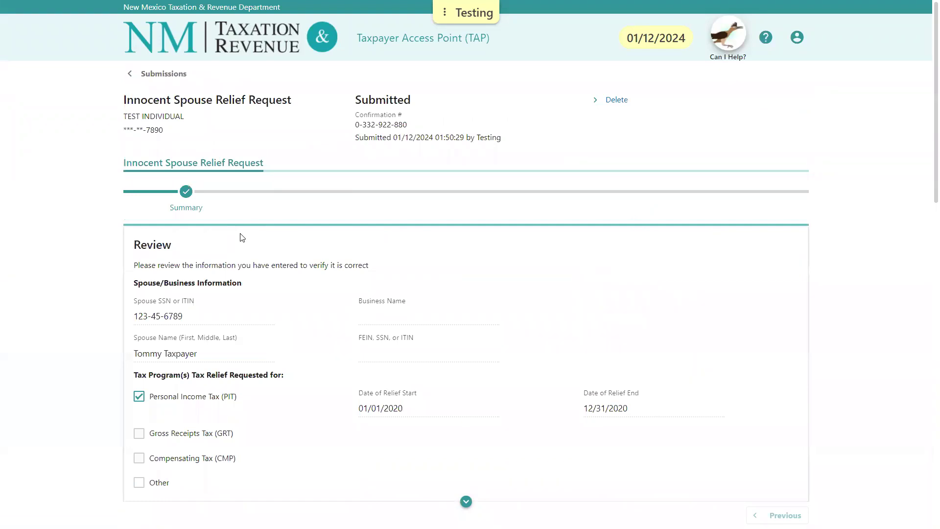
scroll(242, 237, "down", 1)
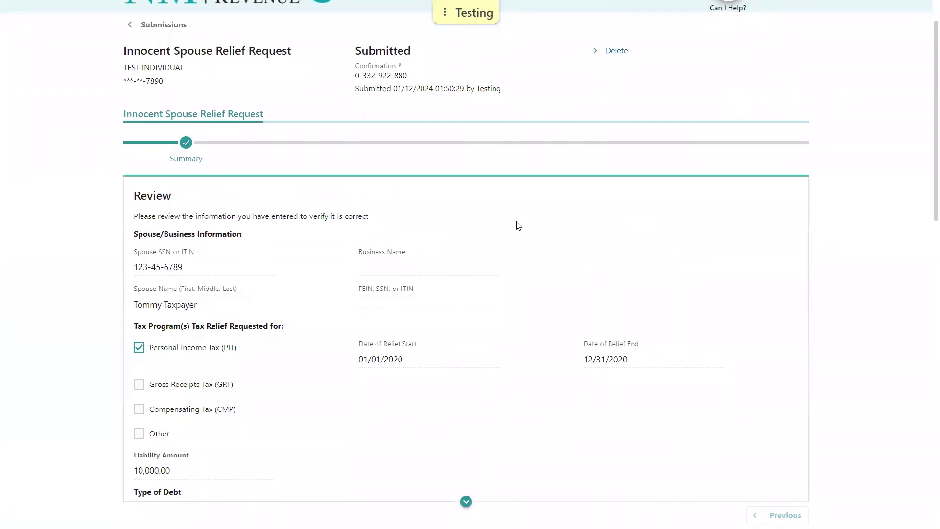
scroll(638, 162, "up", 1)
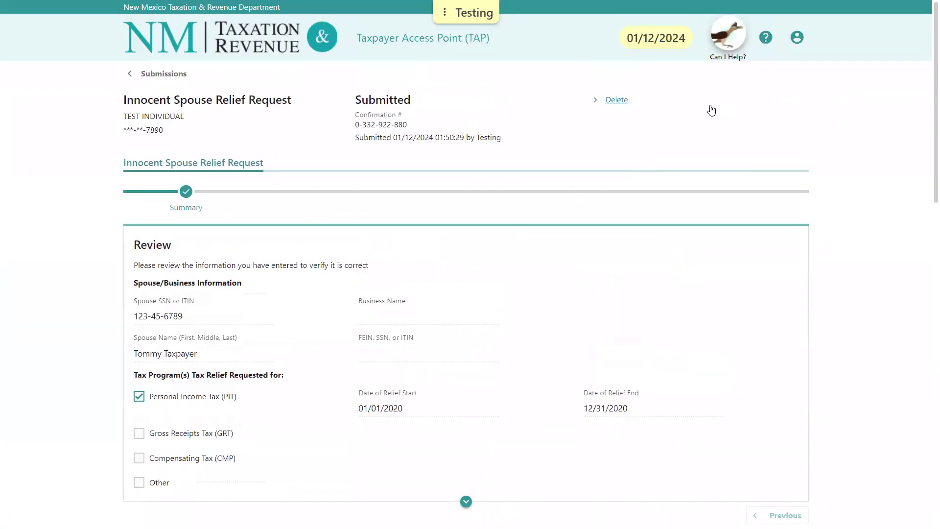
Decline deleting the request, then go back through Submissions to the account summary.
left_click(621, 102)
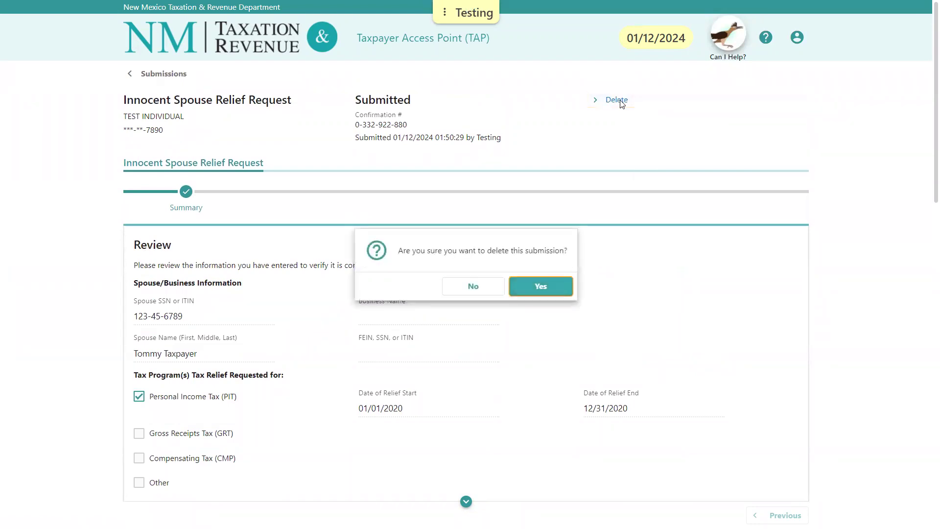
left_click(472, 287)
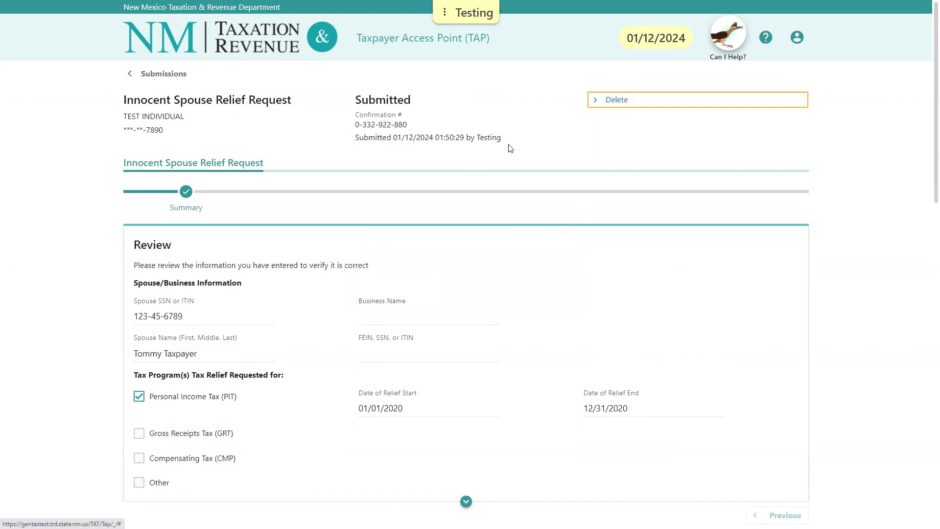
left_click(147, 75)
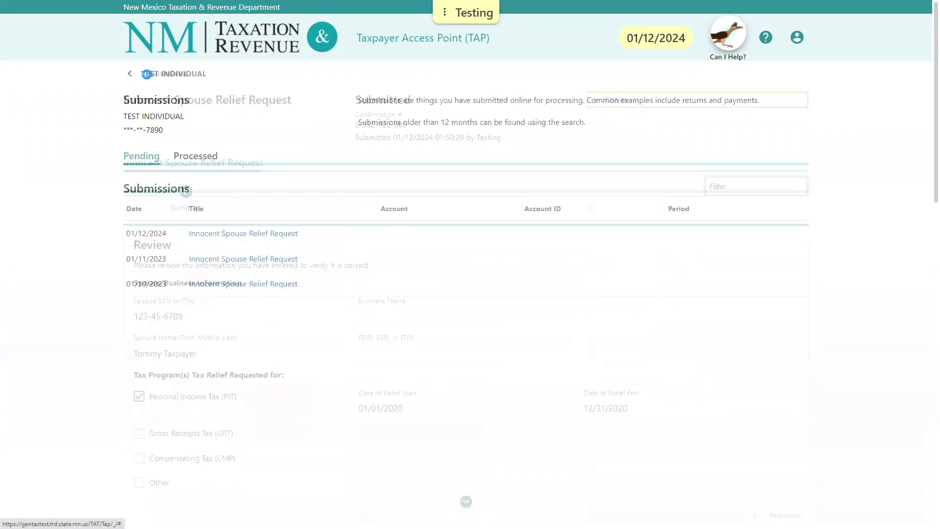
left_click(391, 43)
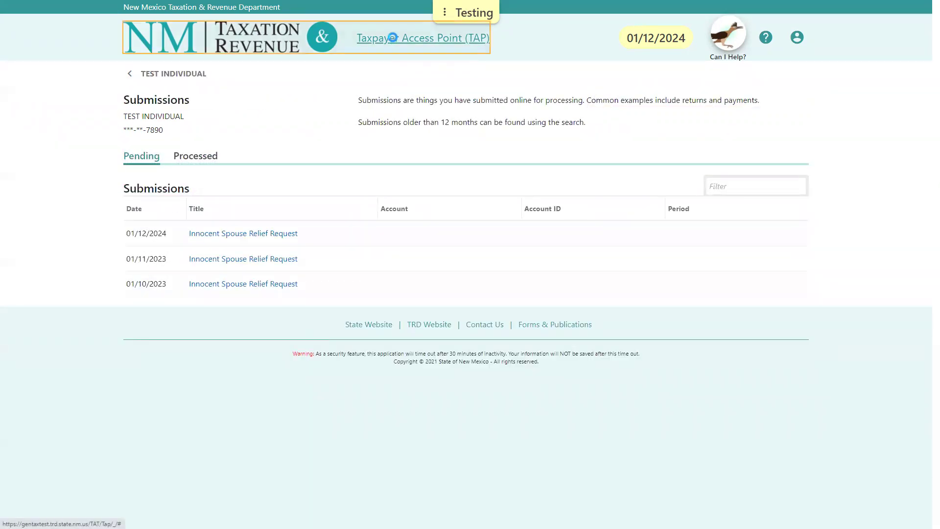